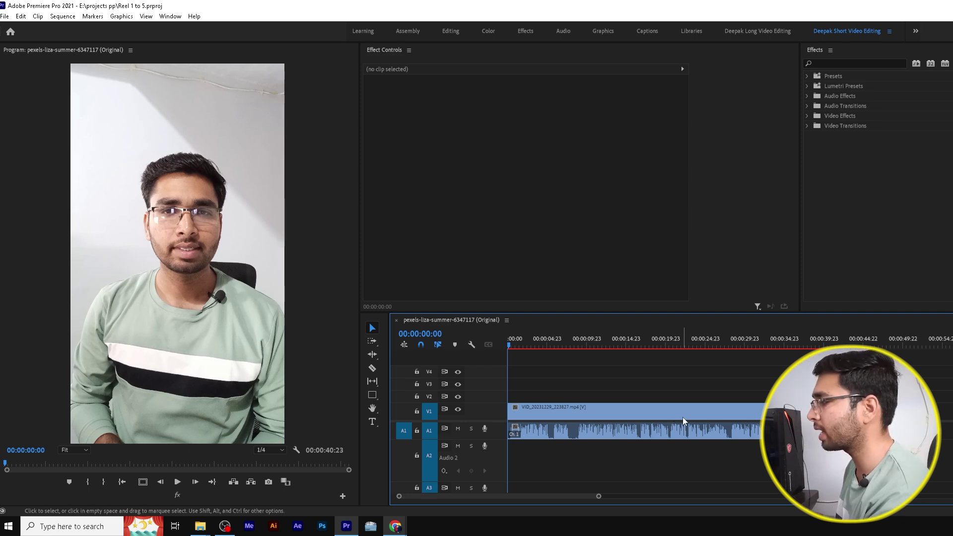
# Razor-cut the clip at 00:00:09:01, test shifting the second piece, then undo
pyautogui.click(579, 411)
pyautogui.click(618, 382)
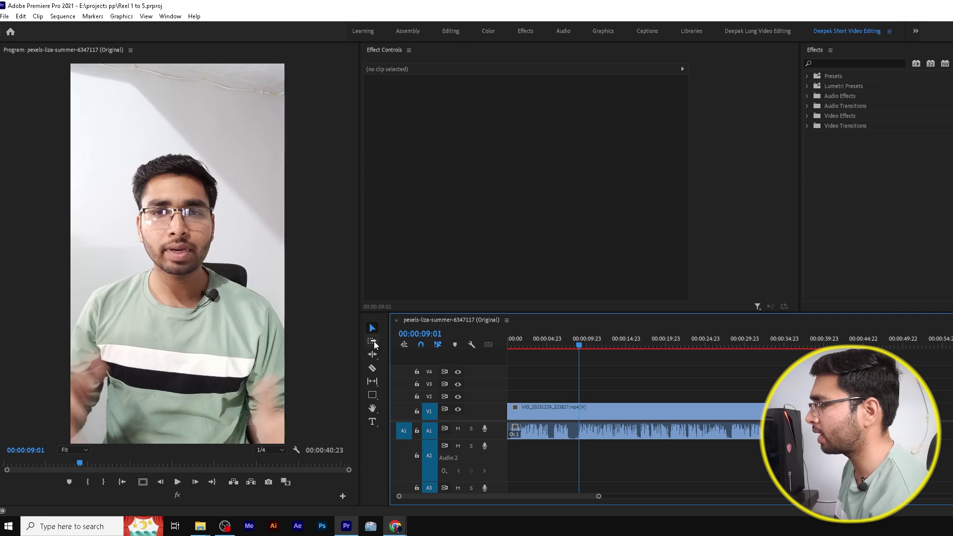
pyautogui.click(373, 370)
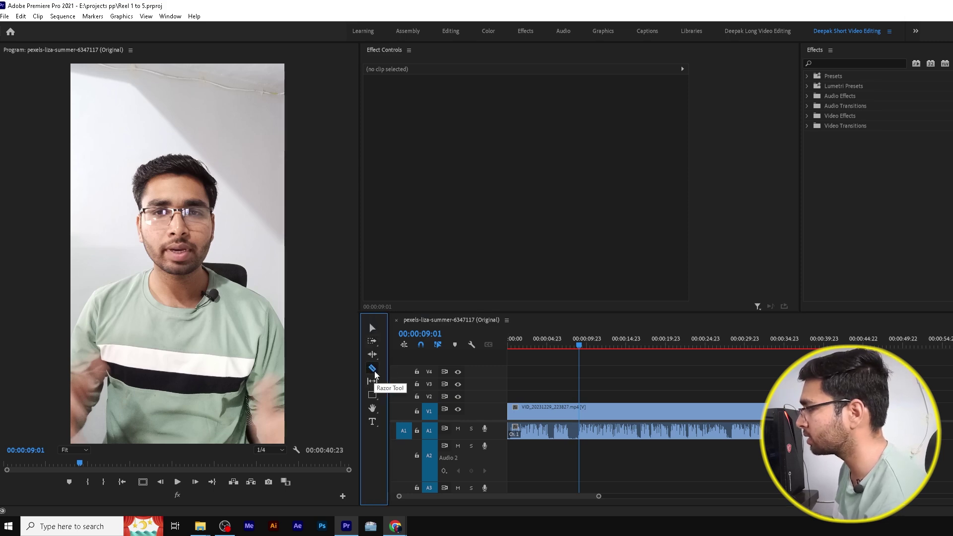
pyautogui.click(581, 414)
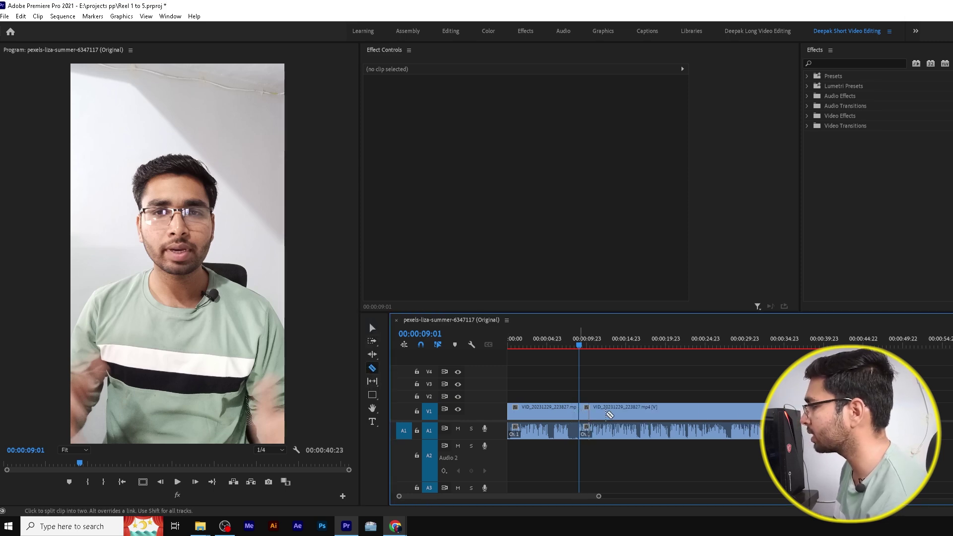
pyautogui.press('v')
pyautogui.moveTo(648, 444); pyautogui.dragTo(681, 443)
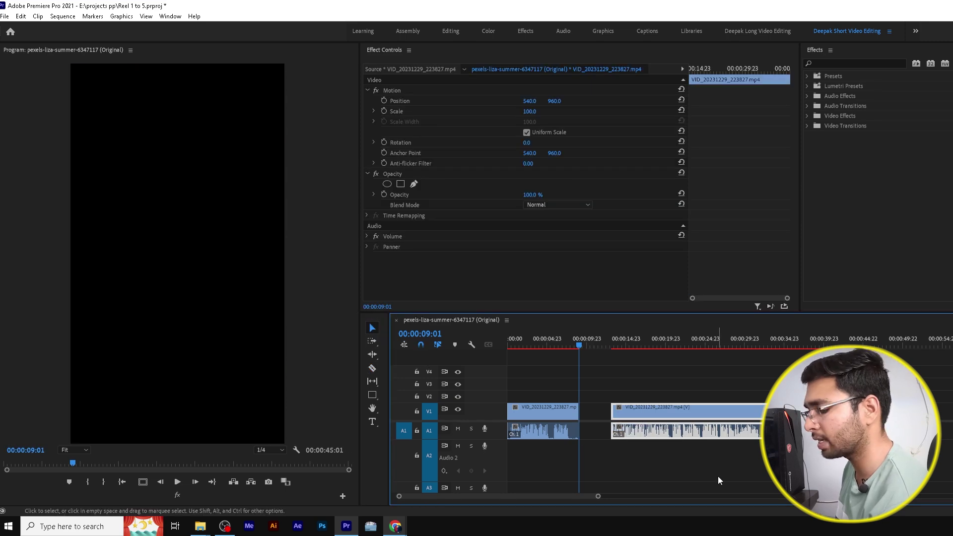
pyautogui.hotkey('ctrl', 'z')
pyautogui.hotkey('ctrl', 'z')
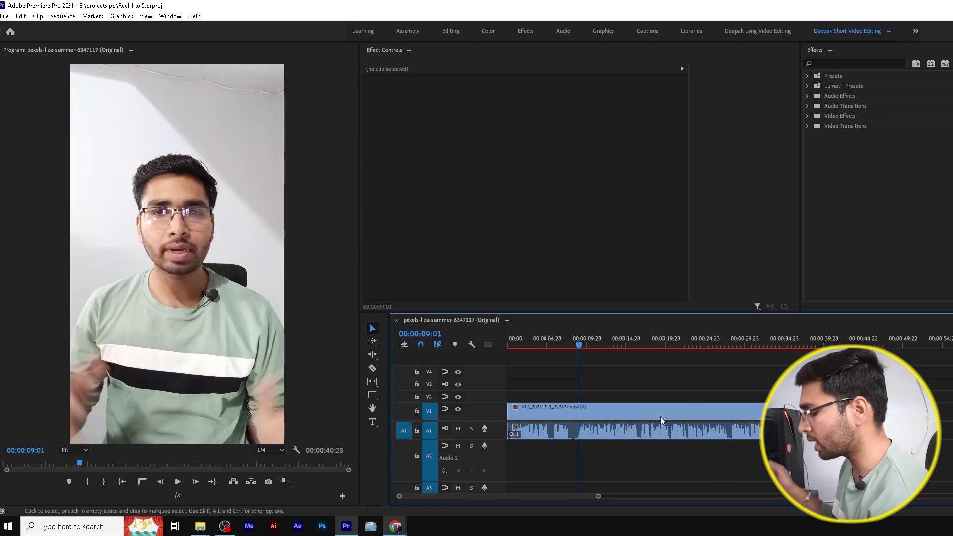
# Split the clip at 00:00:19:23 with Ctrl+K and return the playhead to the cut
pyautogui.click(665, 339)
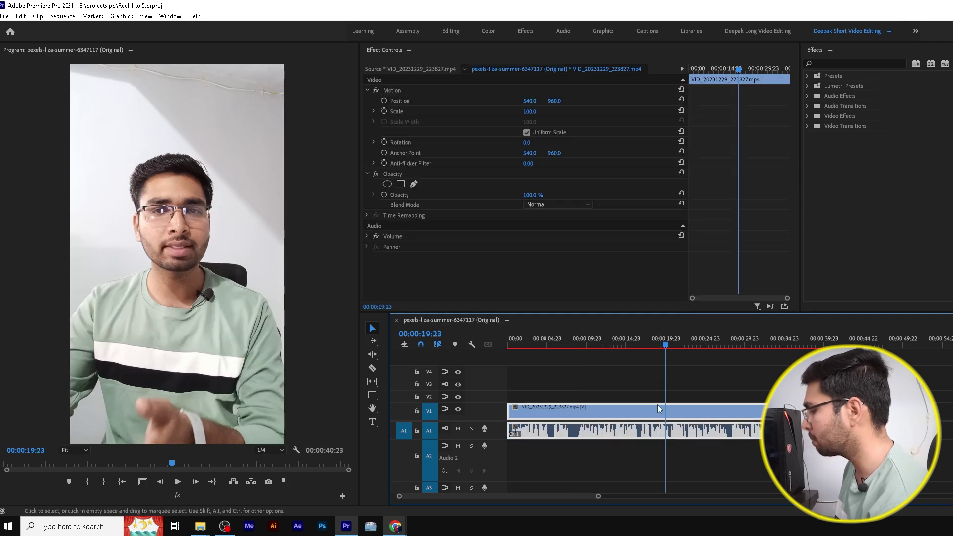
pyautogui.hotkey('ctrl', 'k')
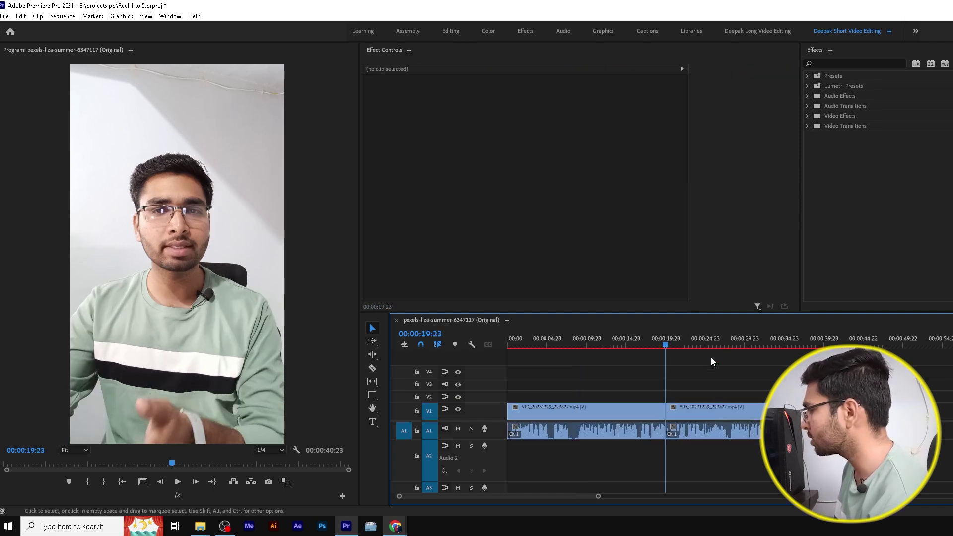
pyautogui.click(726, 341)
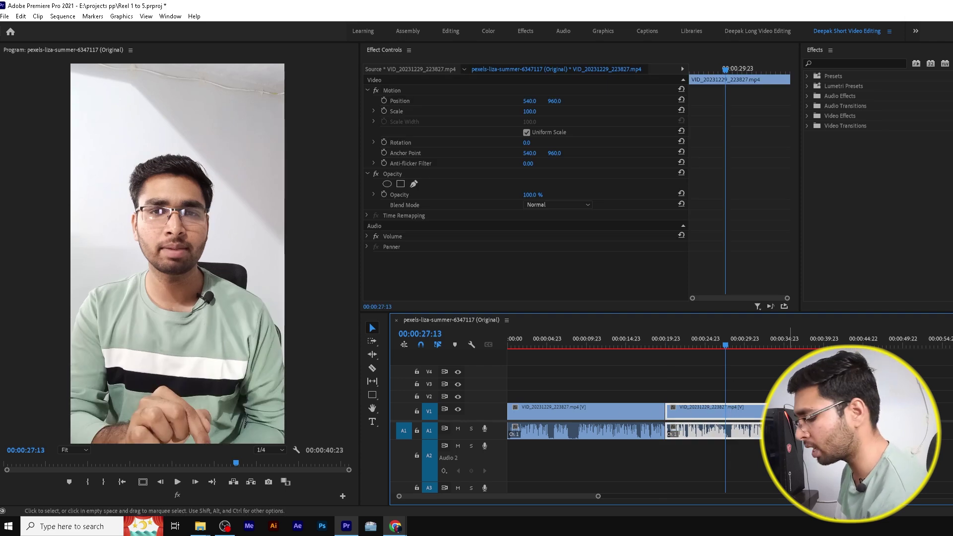
pyautogui.press('Up')
# Ripple-trim the second clip's start to 00:00:26:10, shortening the sequence to 00:00:34:11
pyautogui.click(717, 344)
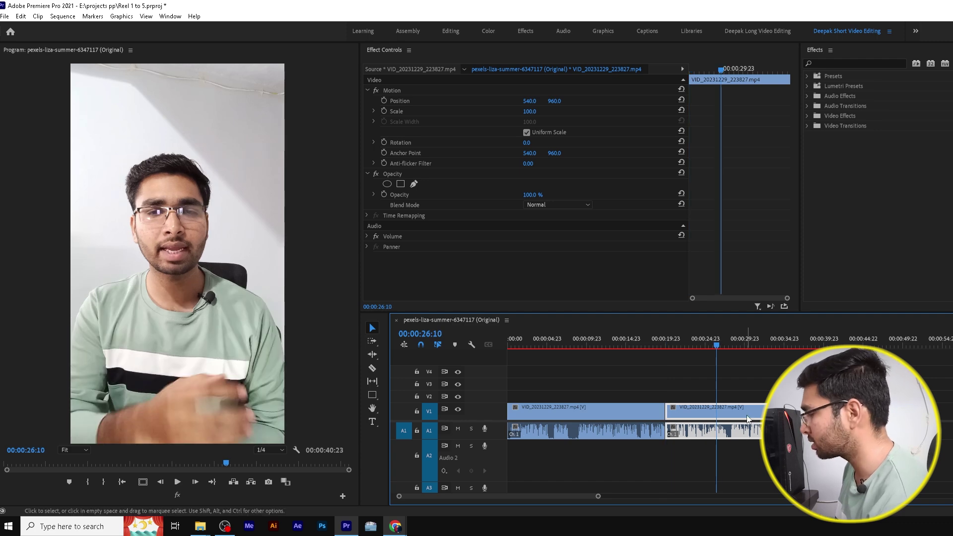
pyautogui.press('w')
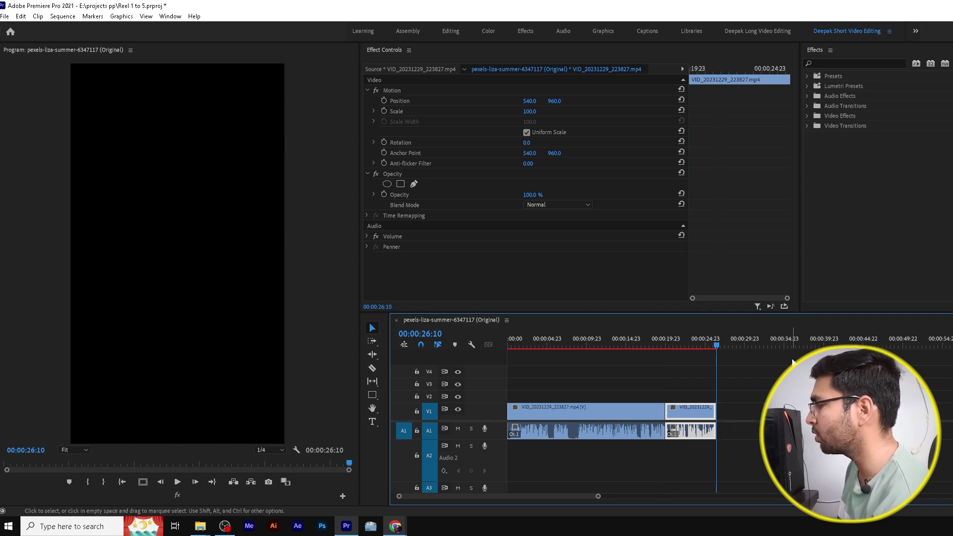
pyautogui.hotkey('ctrl', 'z')
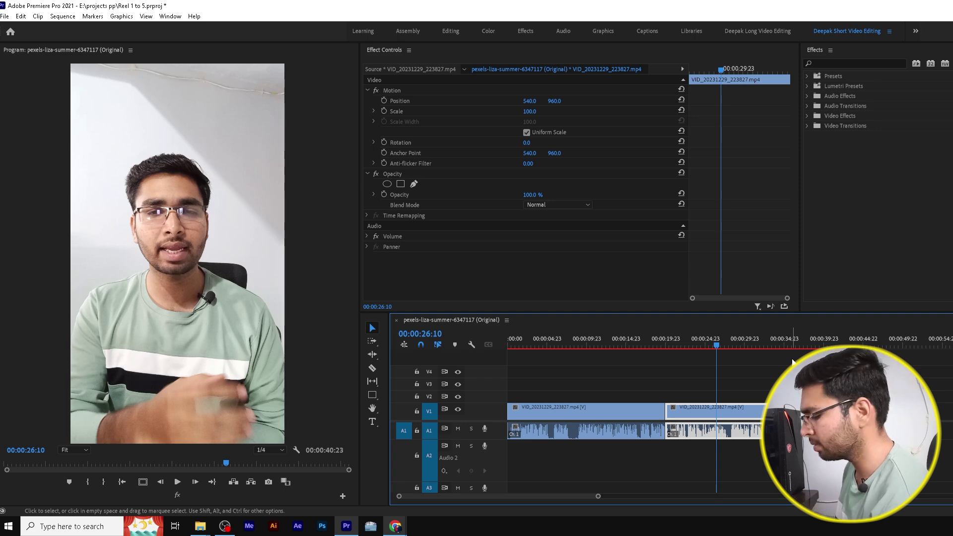
pyautogui.press('q')
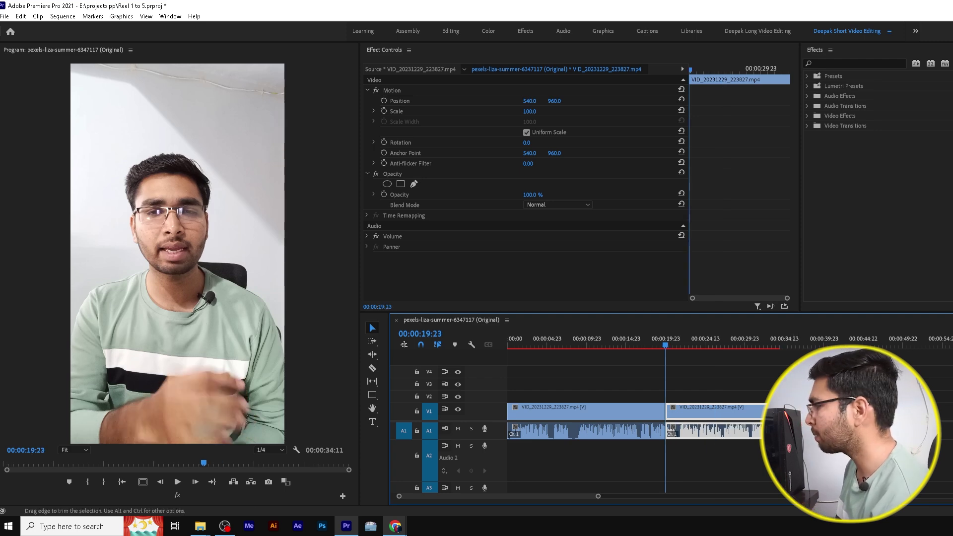
pyautogui.click(728, 343)
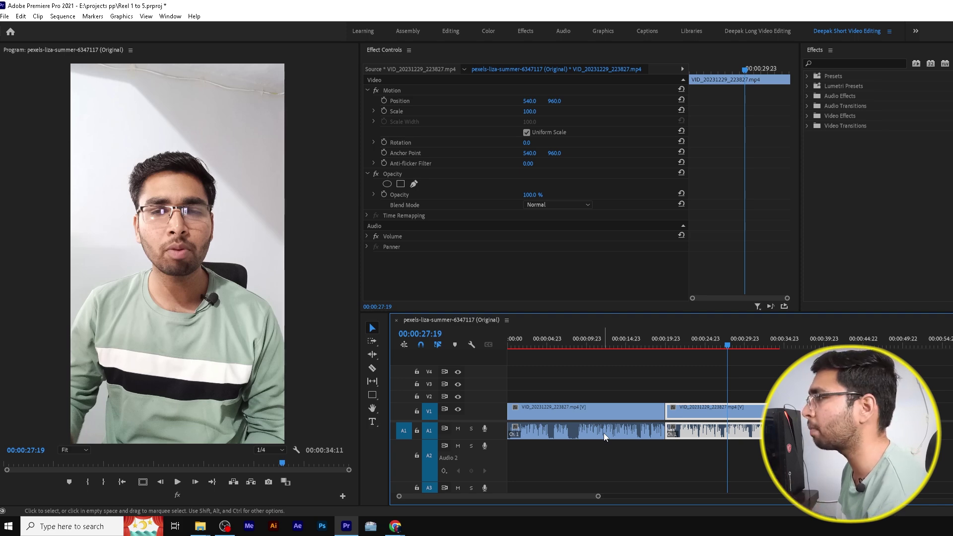
pyautogui.click(4, 17)
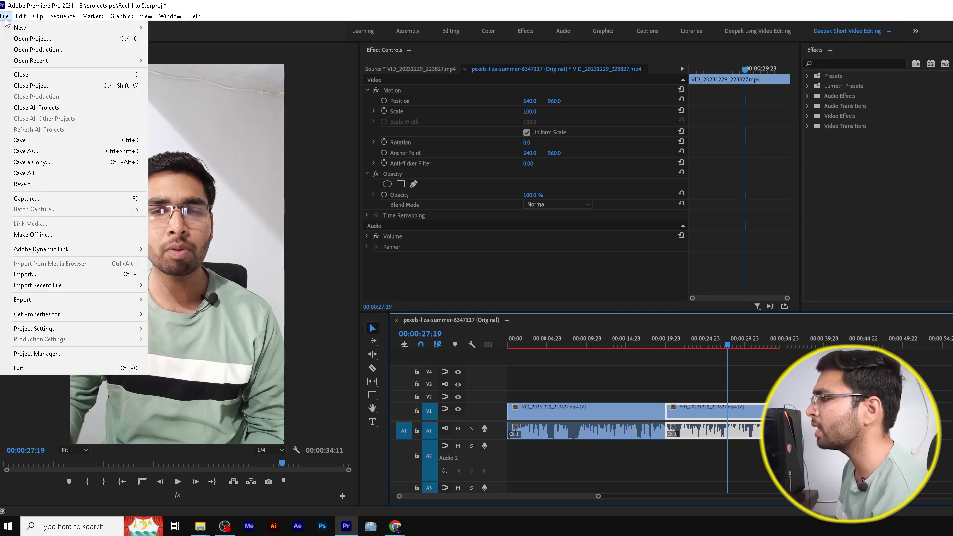
# Open Edit > Keyboard Shortcuts and search for the Add Edit command's shortcut
pyautogui.click(21, 17)
pyautogui.click(21, 16)
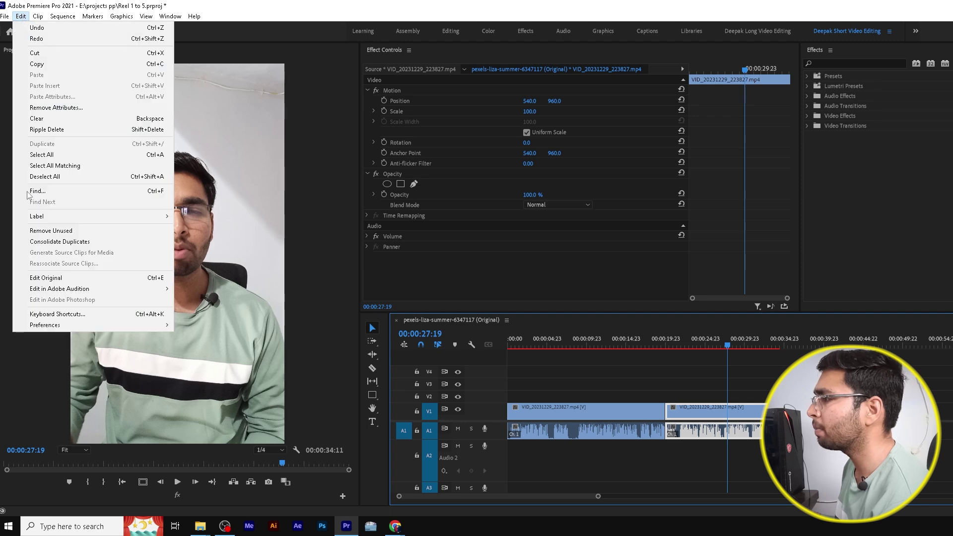
pyautogui.click(45, 314)
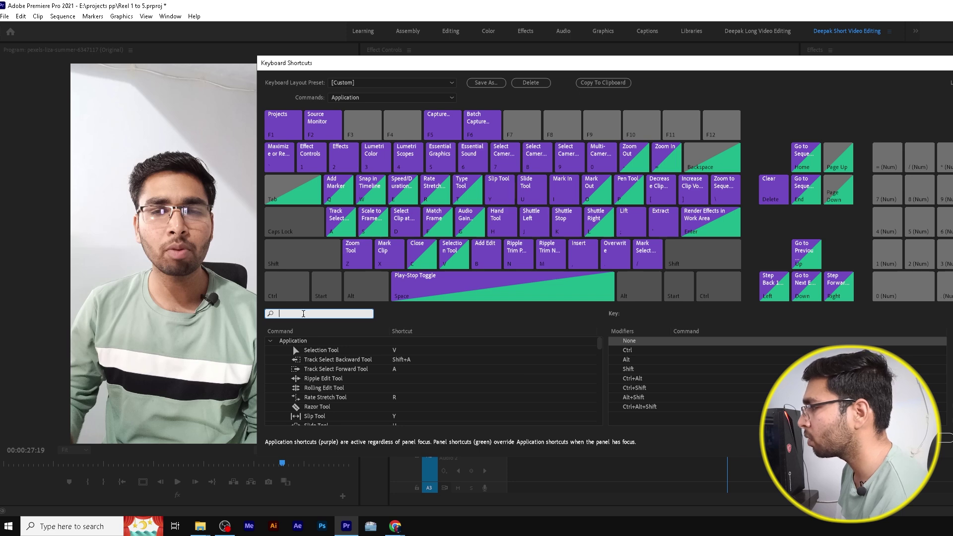
pyautogui.write('add')
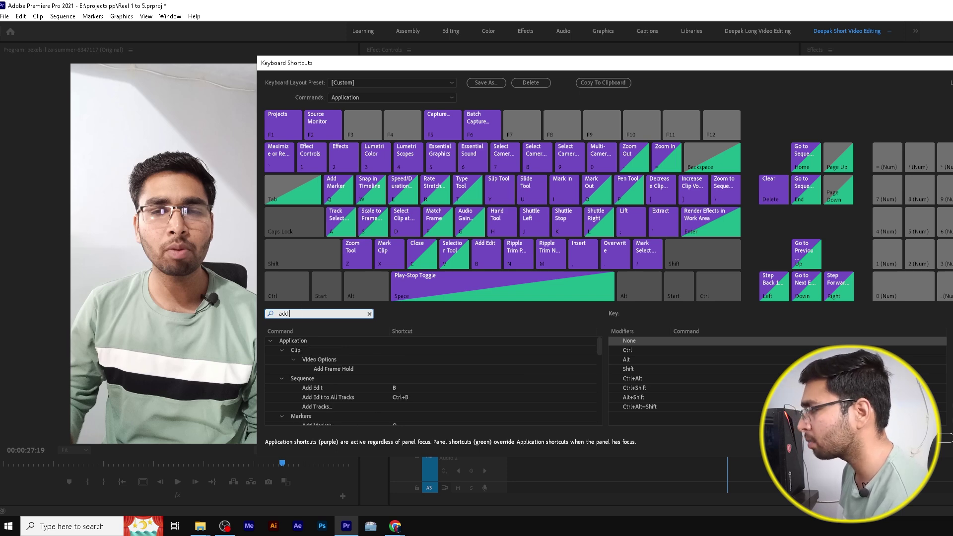
pyautogui.write(' edit')
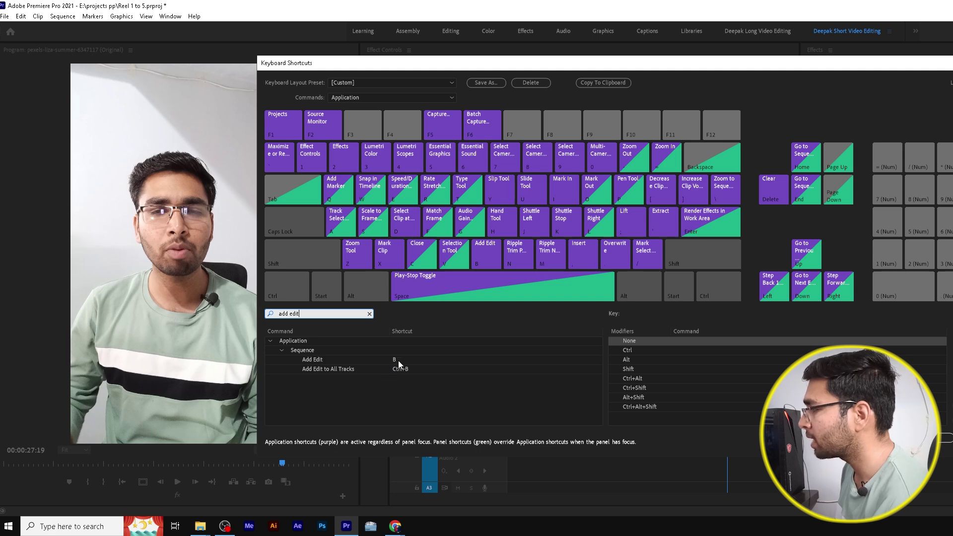
pyautogui.click(400, 360)
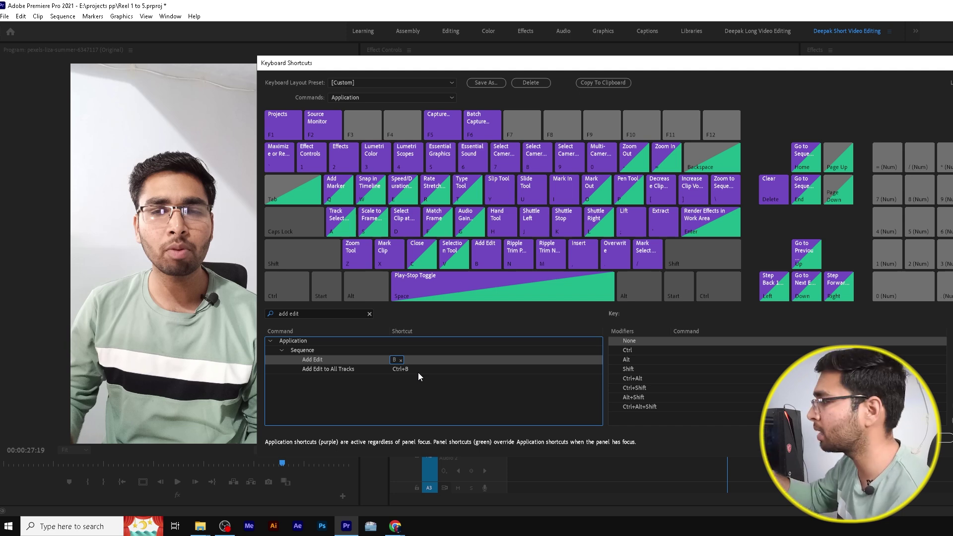
# Check the Add Edit to All Tracks shortcut, then clear the search to list every command
pyautogui.click(418, 372)
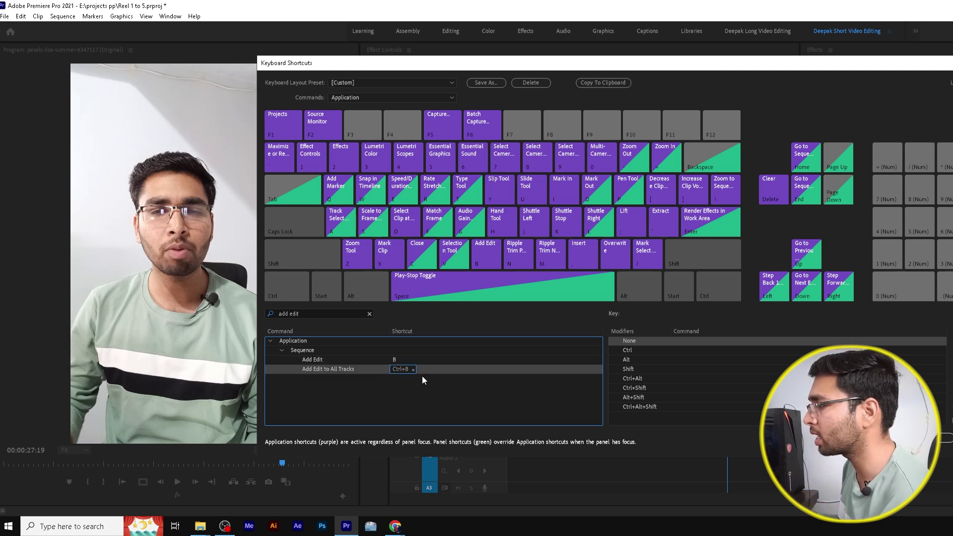
pyautogui.click(370, 314)
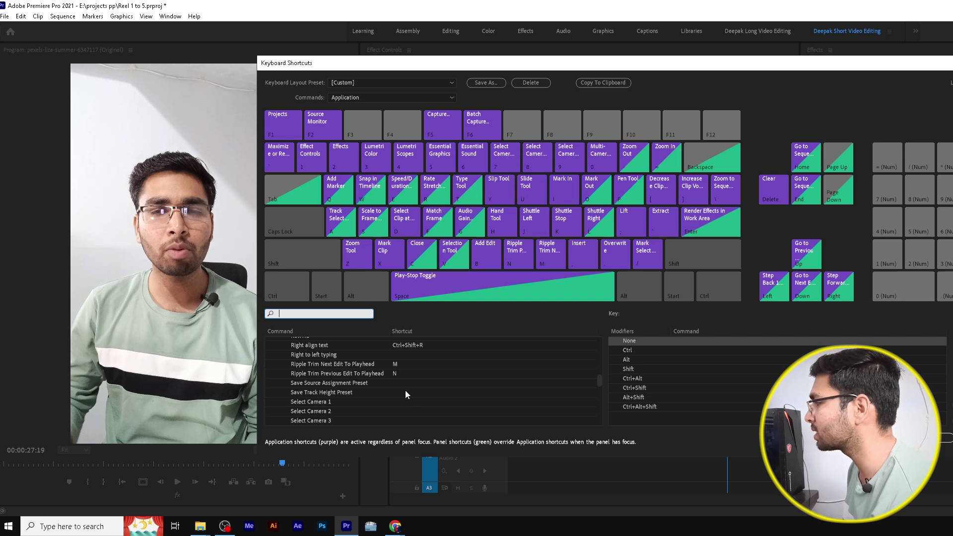
pyautogui.scroll(20, 403, 398)
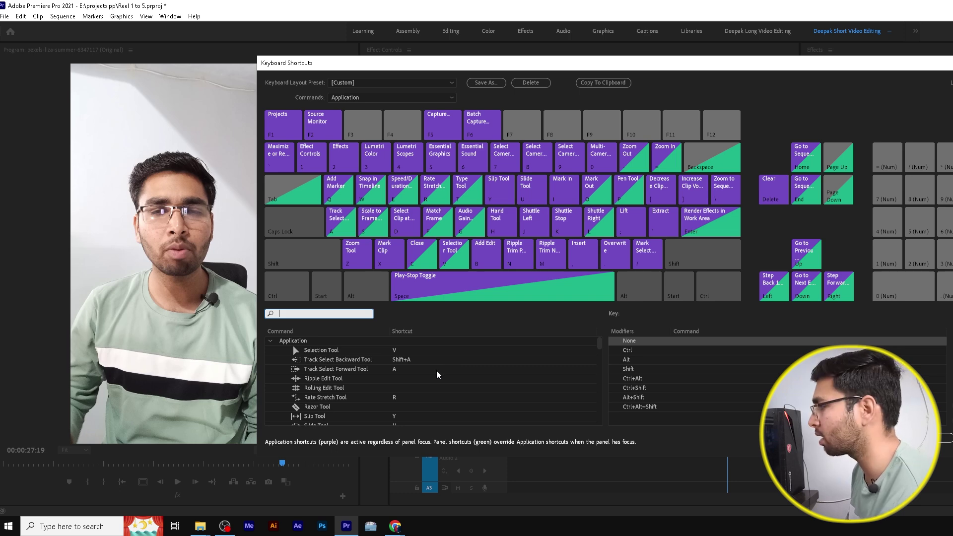
pyautogui.scroll(-2, 436, 370)
pyautogui.scroll(-3, 437, 370)
pyautogui.scroll(-3, 436, 370)
pyautogui.scroll(4, 436, 371)
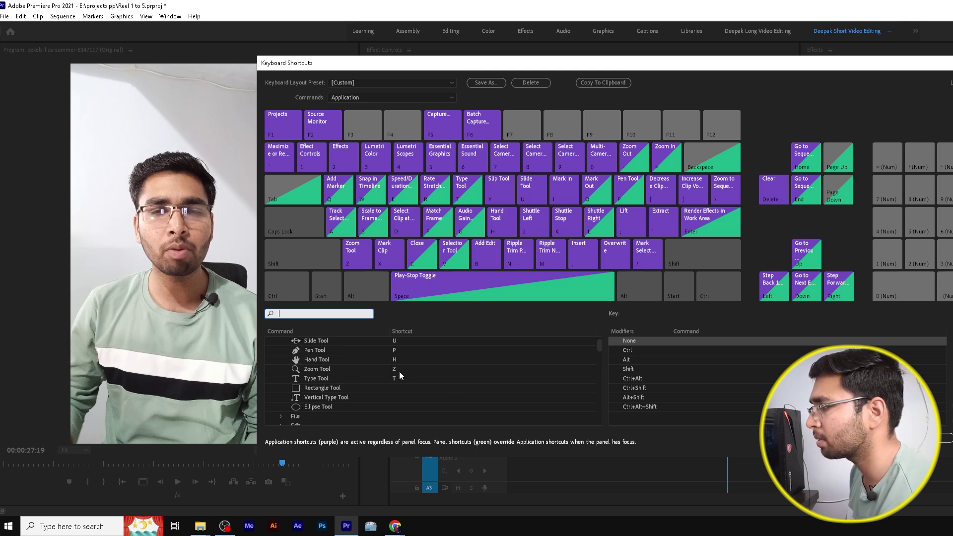
pyautogui.scroll(2, 422, 407)
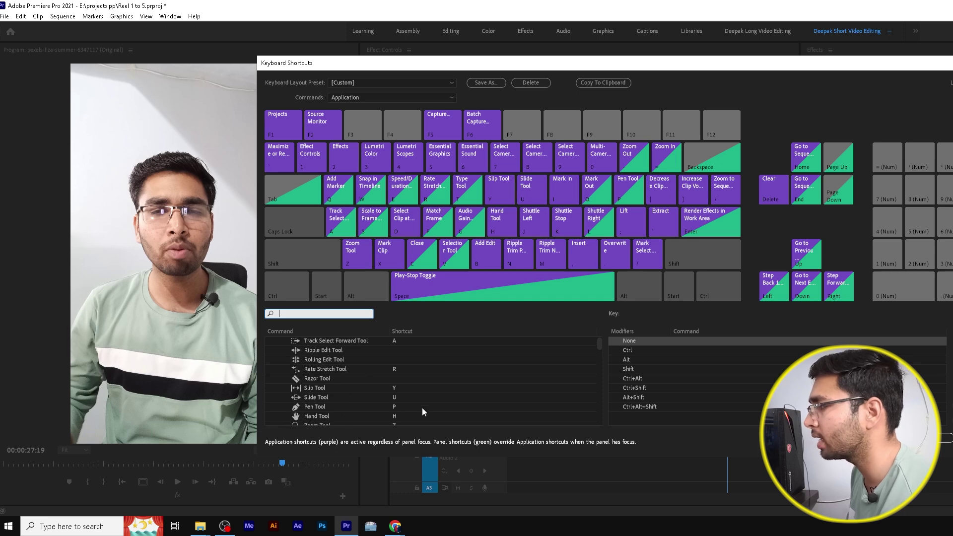
pyautogui.scroll(-2, 422, 407)
pyautogui.scroll(1, 405, 377)
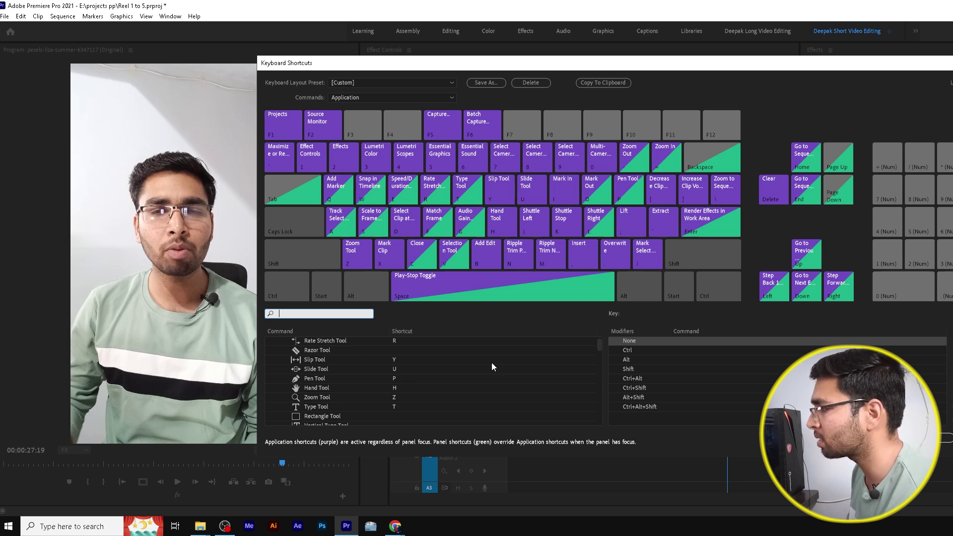
pyautogui.scroll(2, 443, 384)
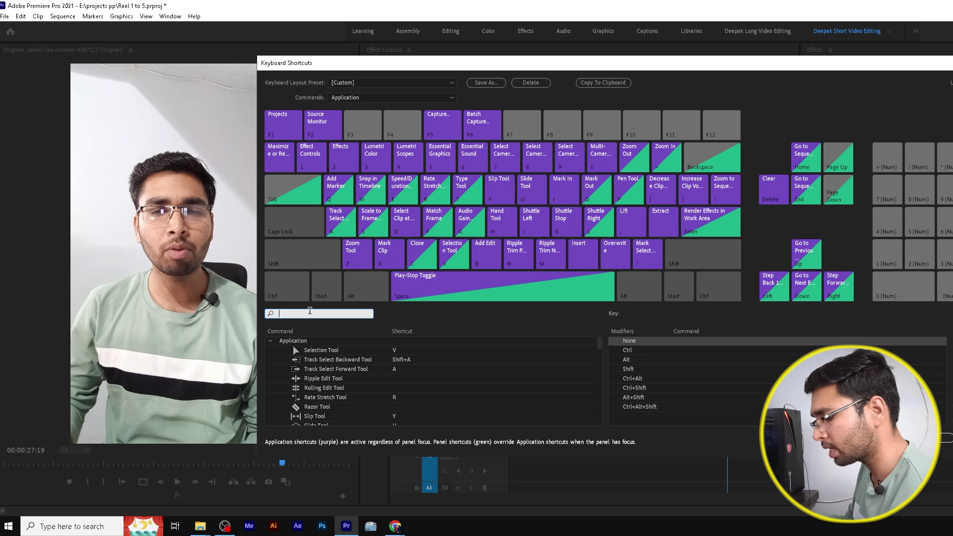
pyautogui.write('effec')
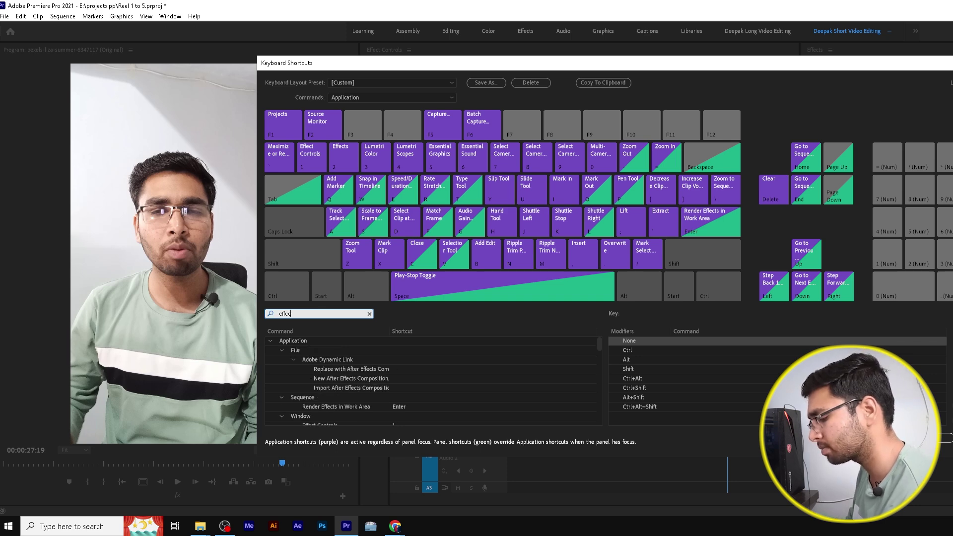
# Browse the effects-filtered shortcut list, then close the dialog and save the project
pyautogui.scroll(-3, 336, 366)
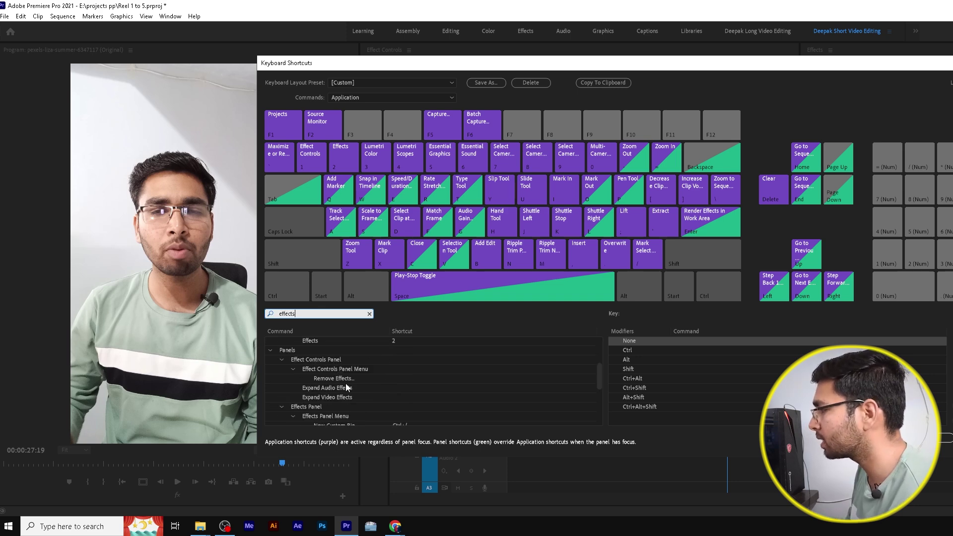
pyautogui.scroll(2, 346, 384)
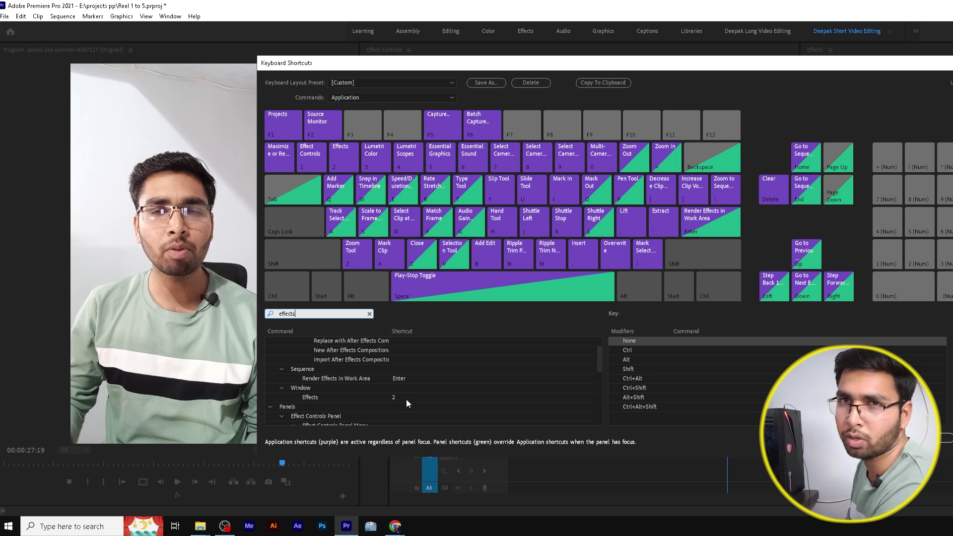
pyautogui.scroll(-2, 412, 394)
pyautogui.scroll(1, 411, 400)
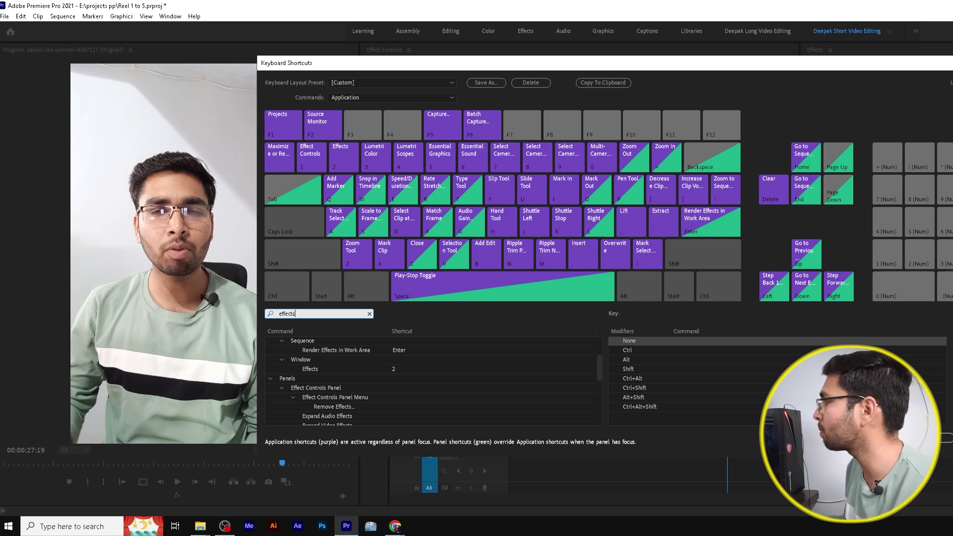
pyautogui.scroll(-3, 450, 395)
pyautogui.scroll(-3, 451, 392)
pyautogui.scroll(-4, 450, 392)
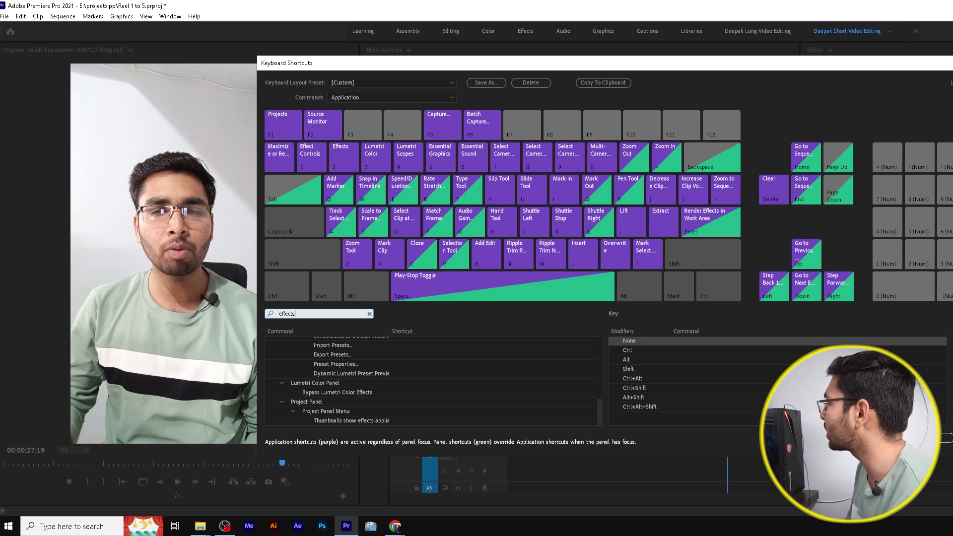
pyautogui.press('Return')
pyautogui.hotkey('ctrl', 's')
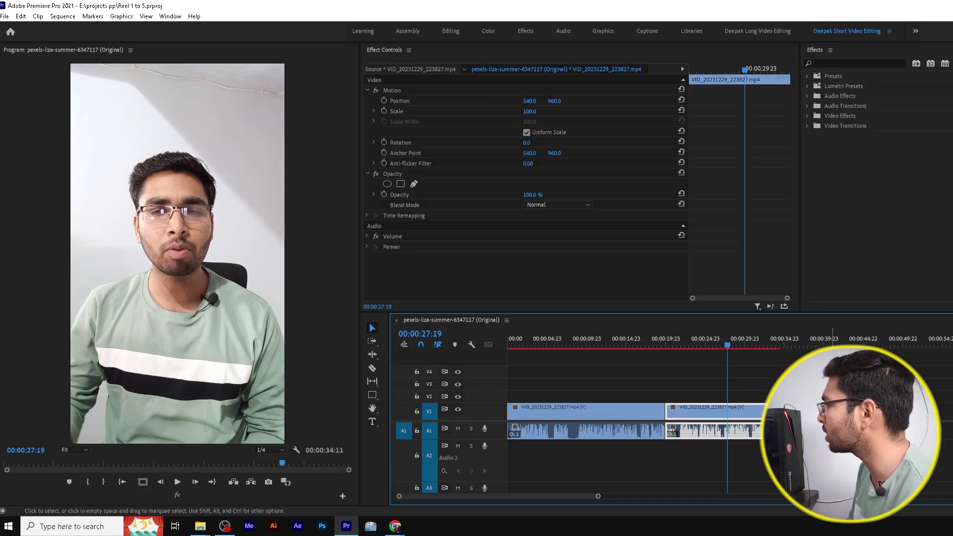
# Close Effect Controls, reopen it with Shift+5, and widen the Effects panel across the right column
pyautogui.click(780, 240)
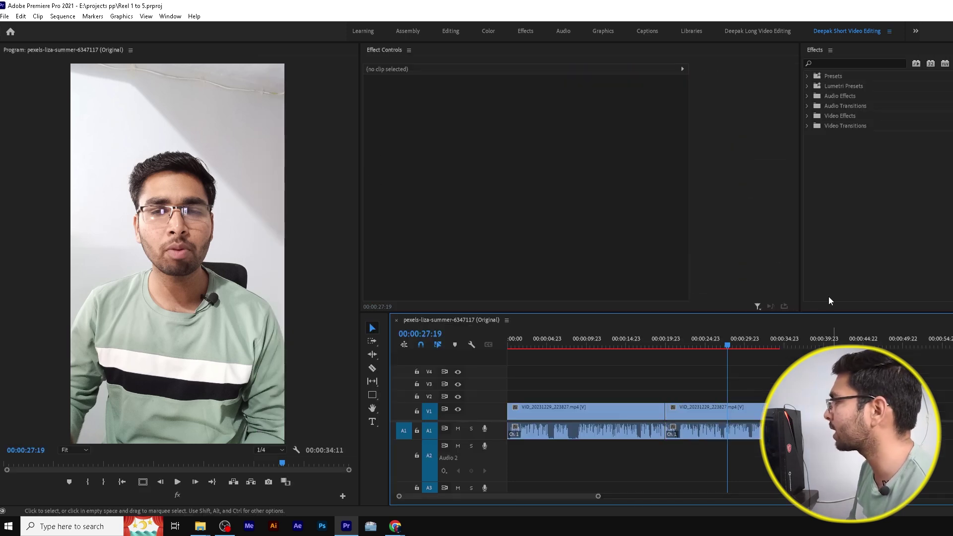
pyautogui.click(756, 210)
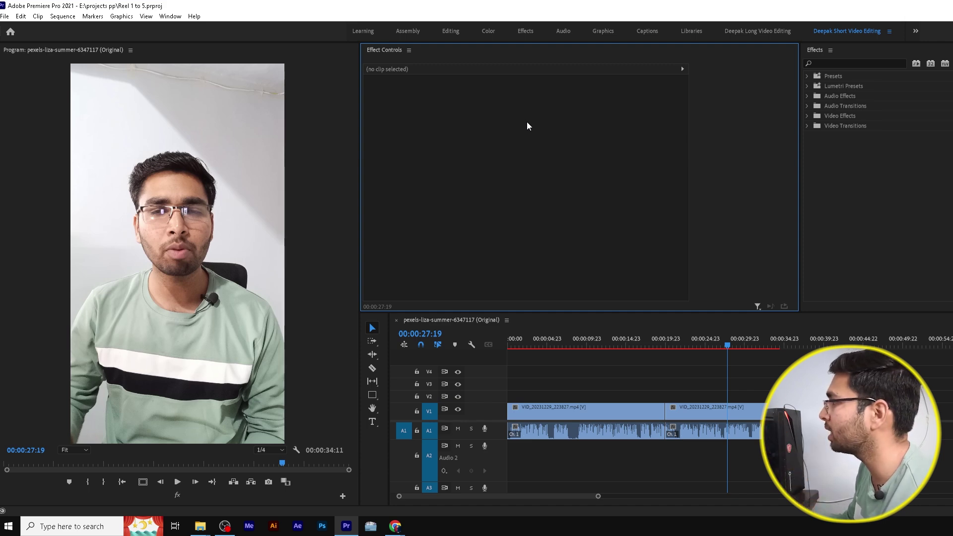
pyautogui.click(409, 50)
pyautogui.click(434, 55)
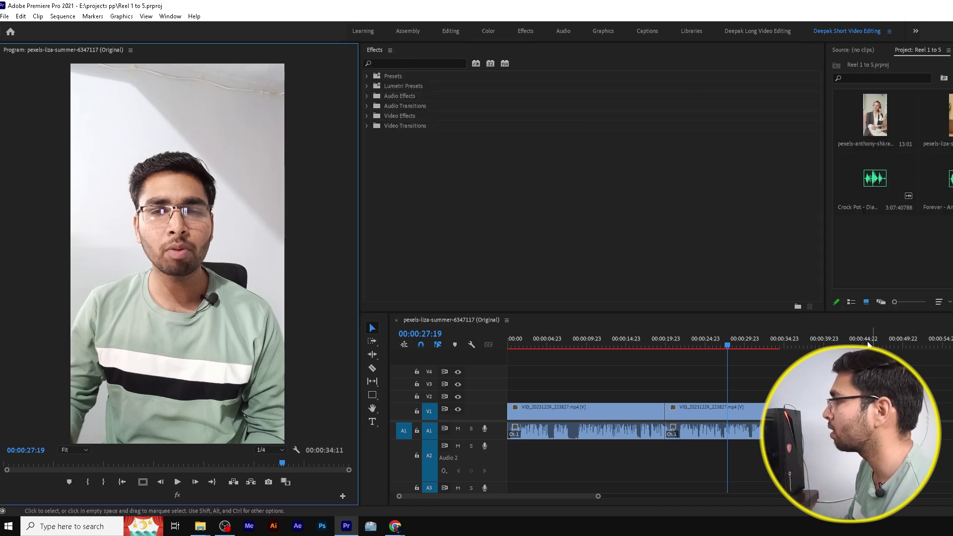
pyautogui.hotkey('shift', '5')
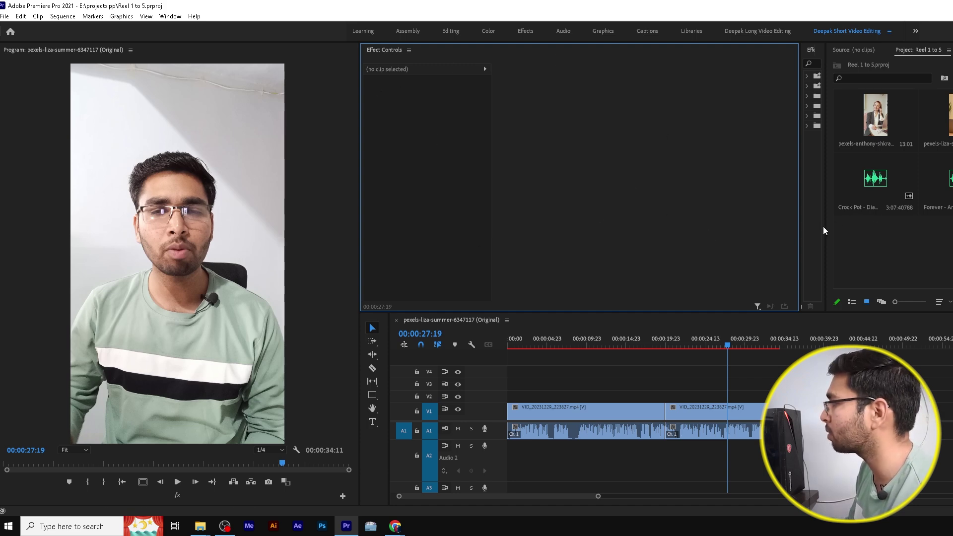
pyautogui.moveTo(825, 227); pyautogui.dragTo(951, 226)
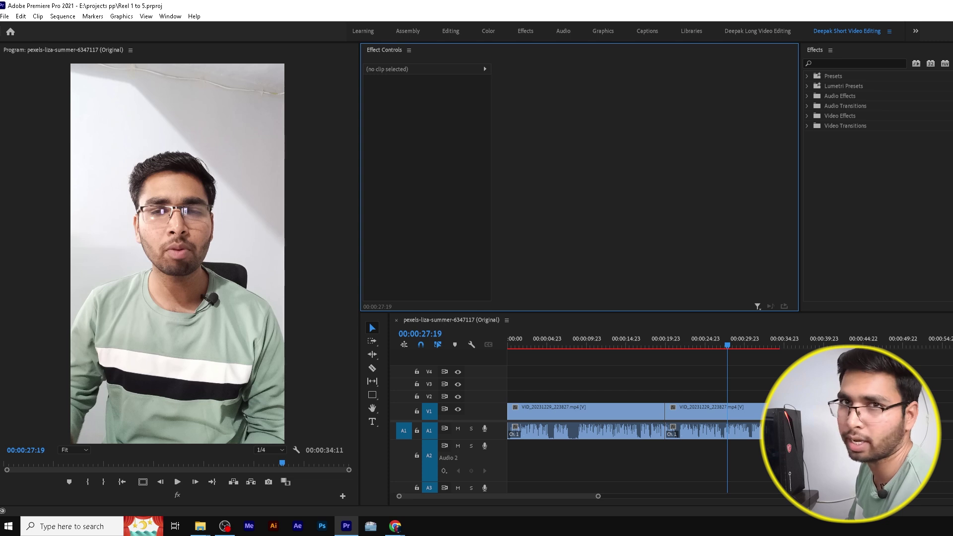
pyautogui.click(813, 257)
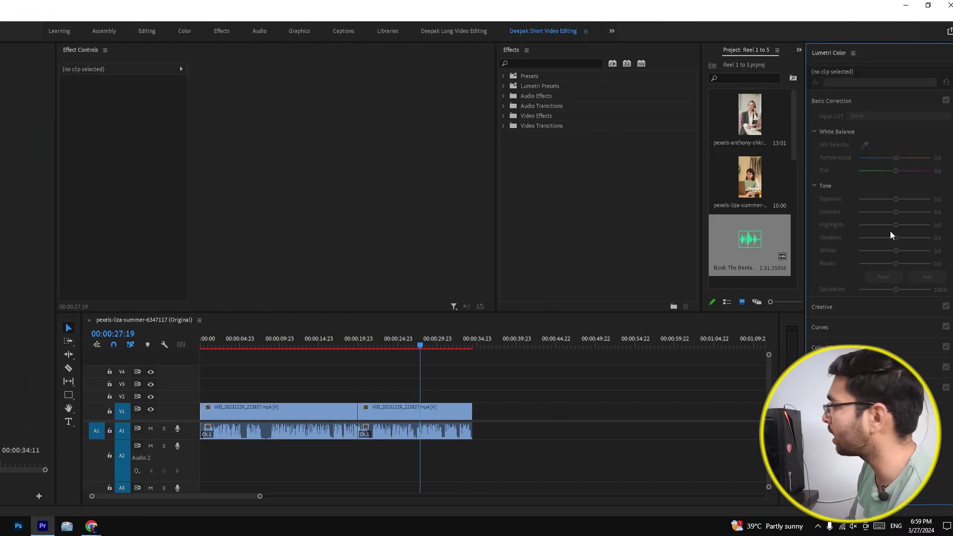
# Open and widen Lumetri Scopes (Shift+6), toggle Essential Graphics, and close Lumetri Color
pyautogui.hotkey('shift', '6')
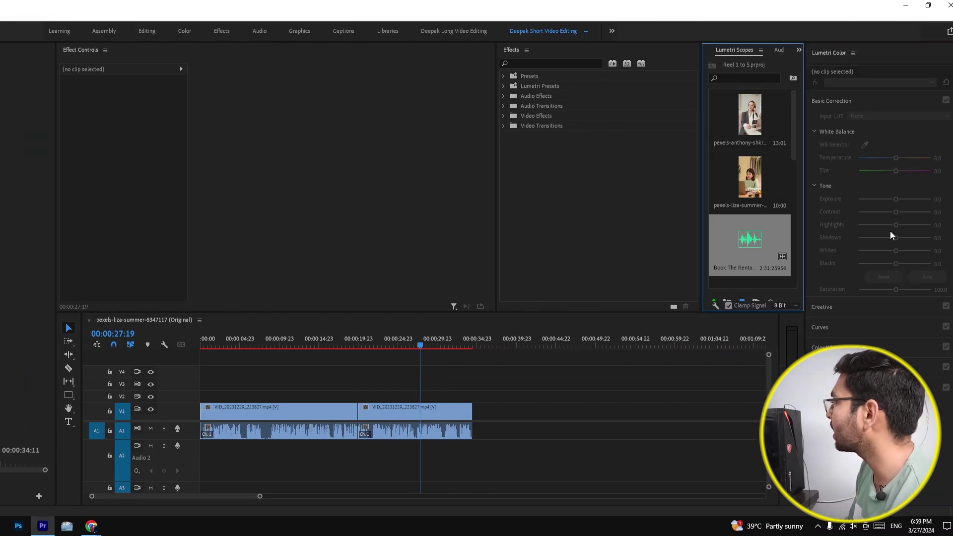
pyautogui.moveTo(701, 150); pyautogui.dragTo(567, 163)
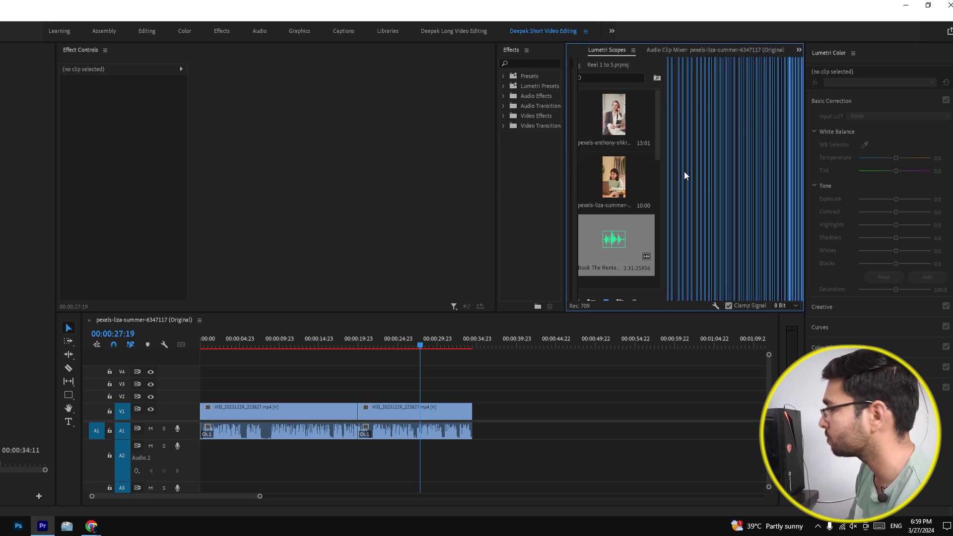
pyautogui.hotkey('shift', '0')
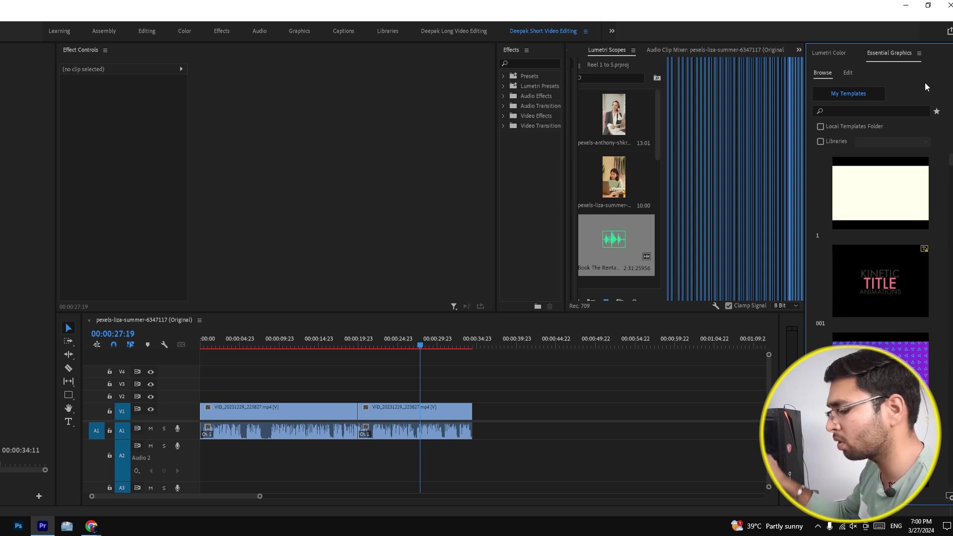
pyautogui.hotkey('ctrl', 'w')
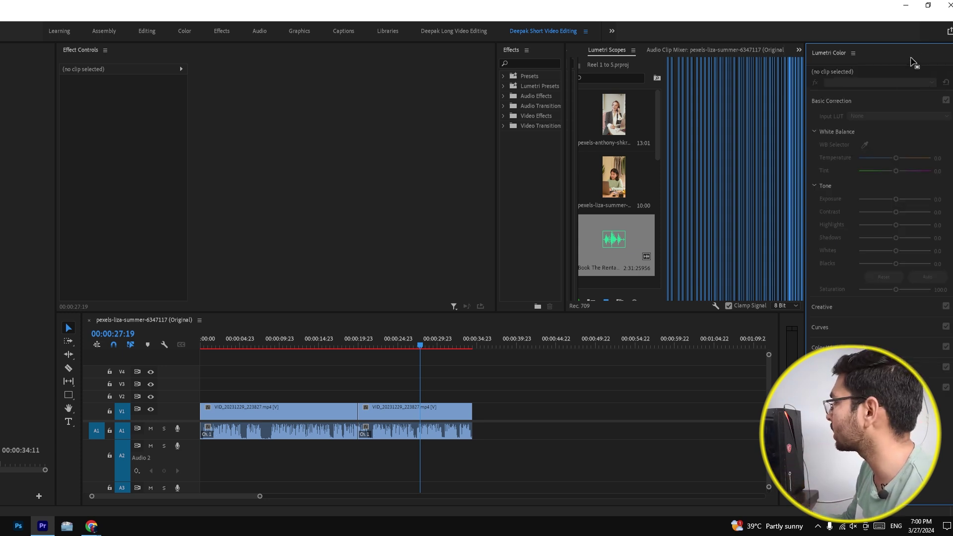
pyautogui.hotkey('ctrl', 'w')
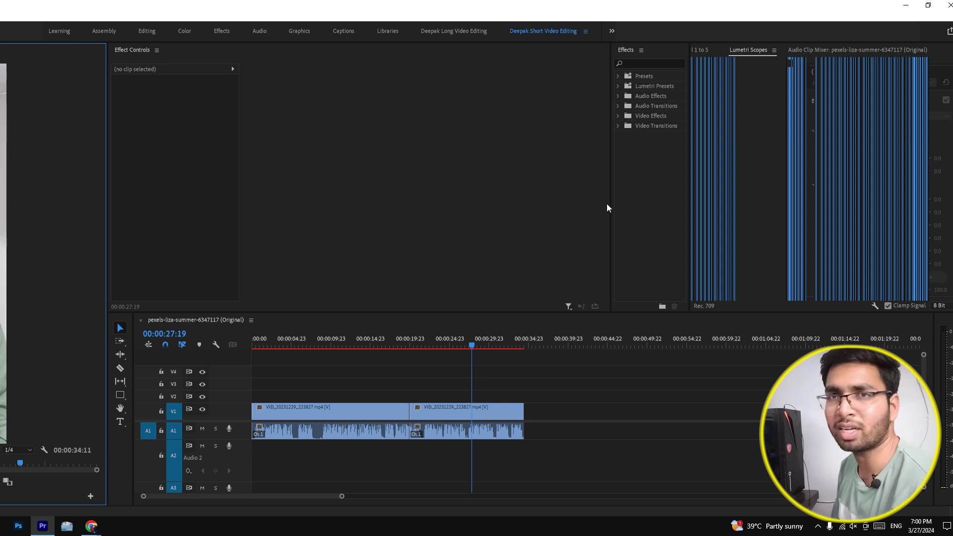